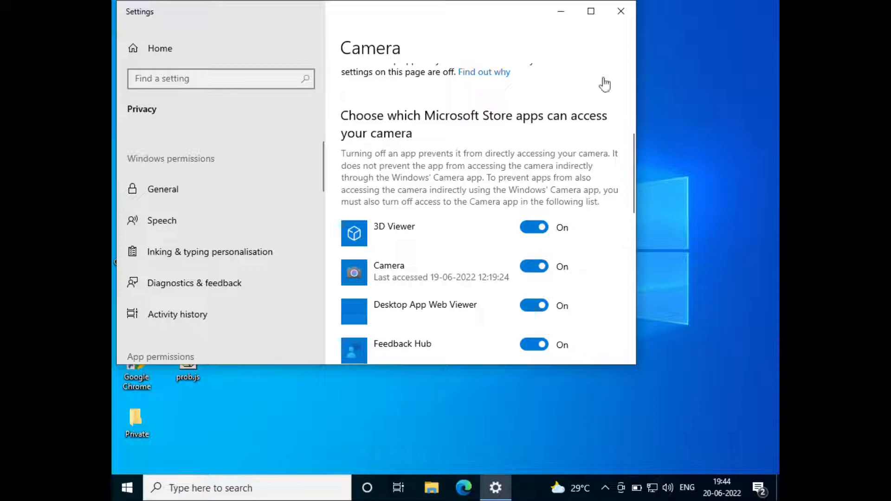
Close the camera privacy settings and open the Camera app's own settings page.
{"action": "left_click", "coordinate": [622, 14]}
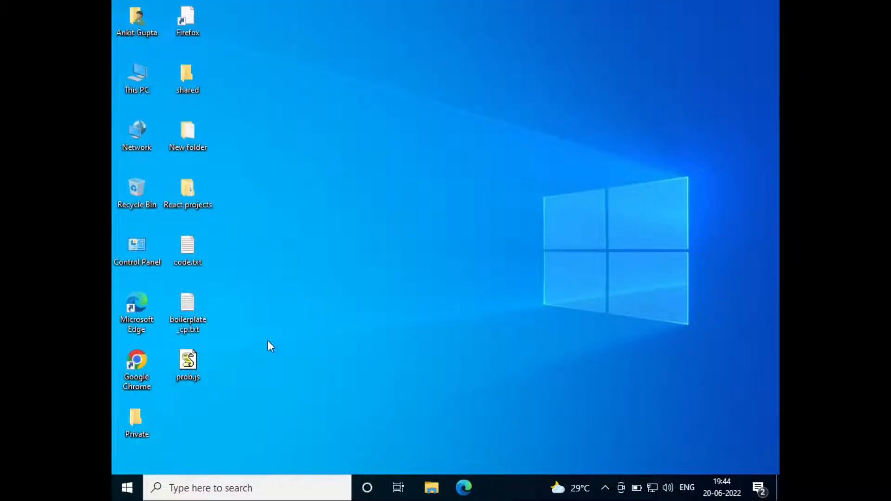
{"action": "left_click", "coordinate": [199, 492]}
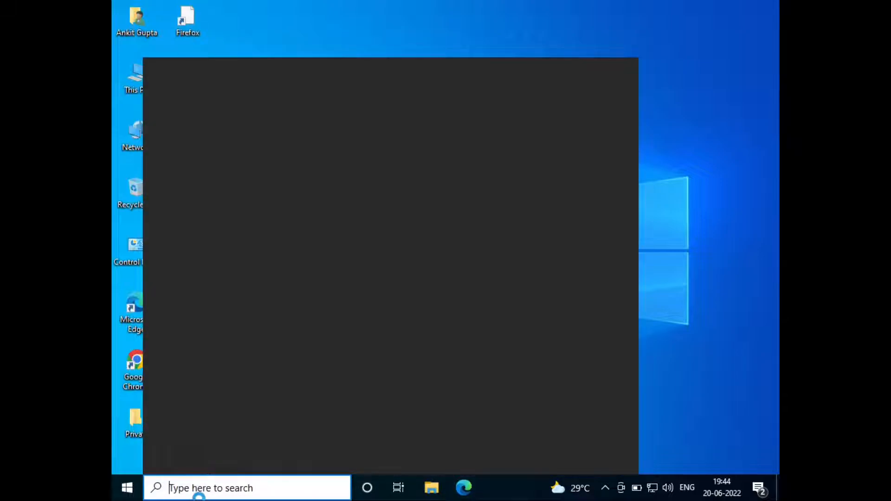
{"action": "type", "text": "camera"}
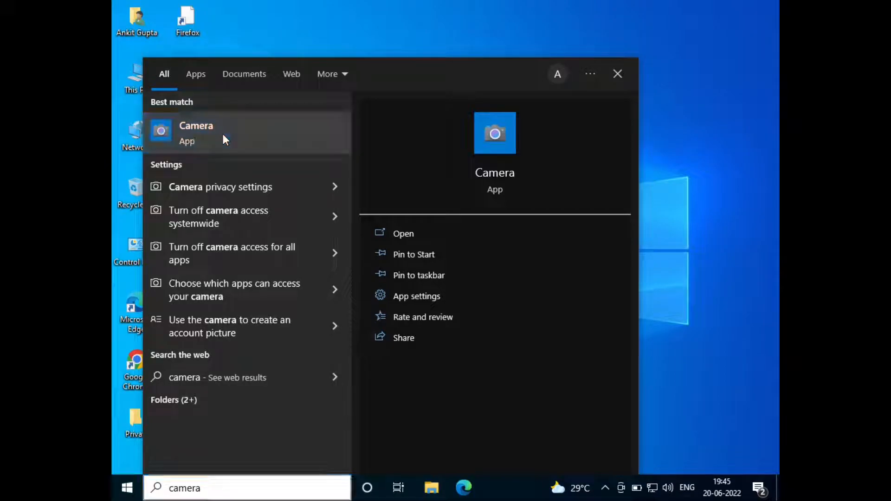
{"action": "right_click", "coordinate": [223, 135]}
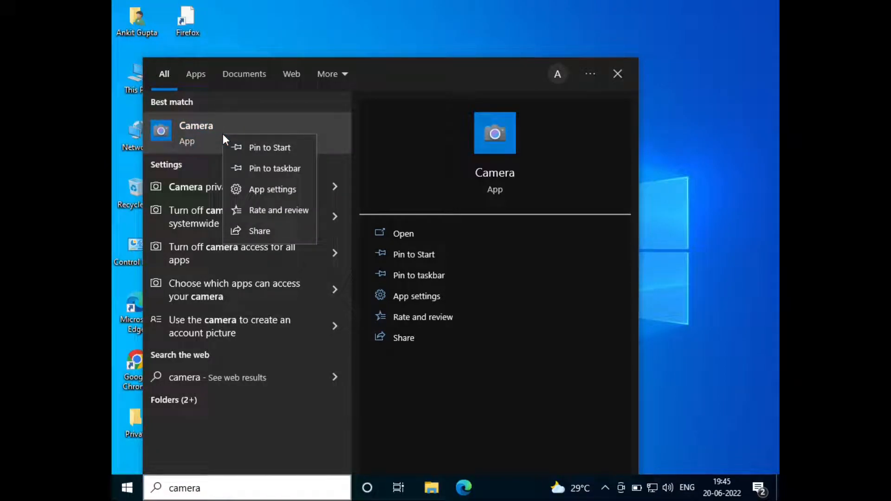
{"action": "left_click", "coordinate": [284, 193]}
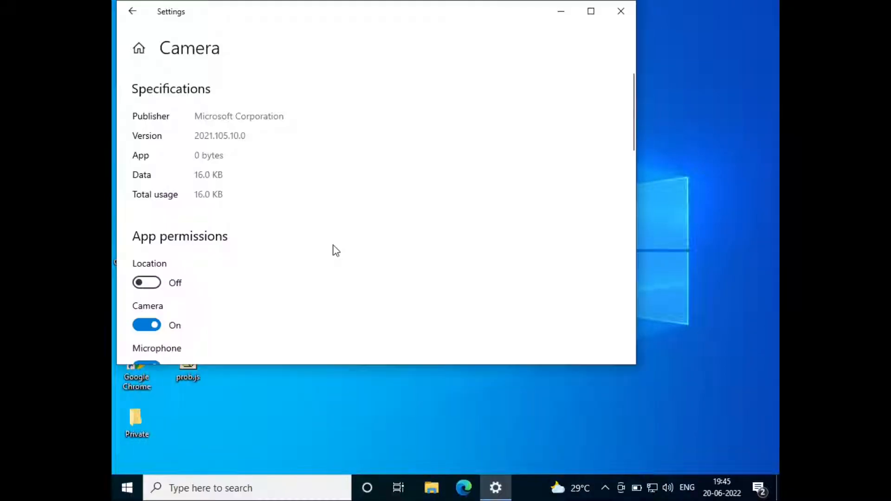
Reset the Camera app's data, confirm the reset, and close its settings window.
{"action": "scroll", "coordinate": [229, 277], "scroll_direction": "down", "scroll_amount": 5}
{"action": "scroll", "coordinate": [229, 277], "scroll_direction": "down", "scroll_amount": 6}
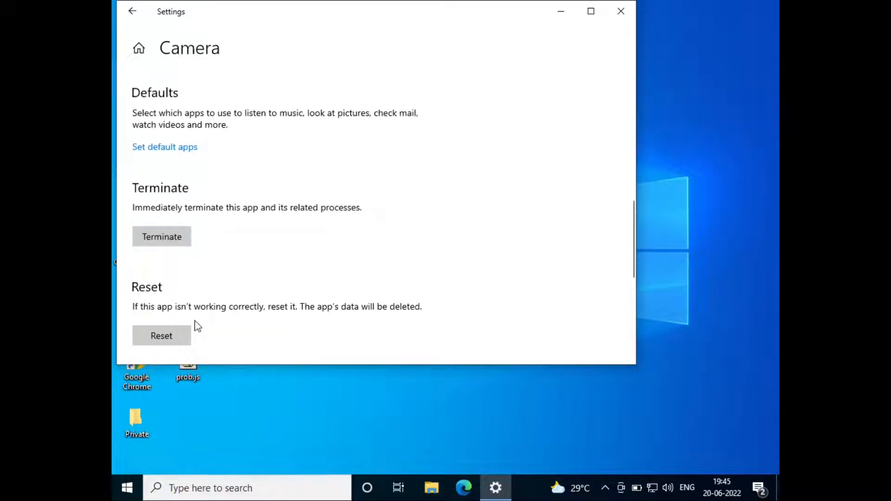
{"action": "left_click", "coordinate": [171, 343]}
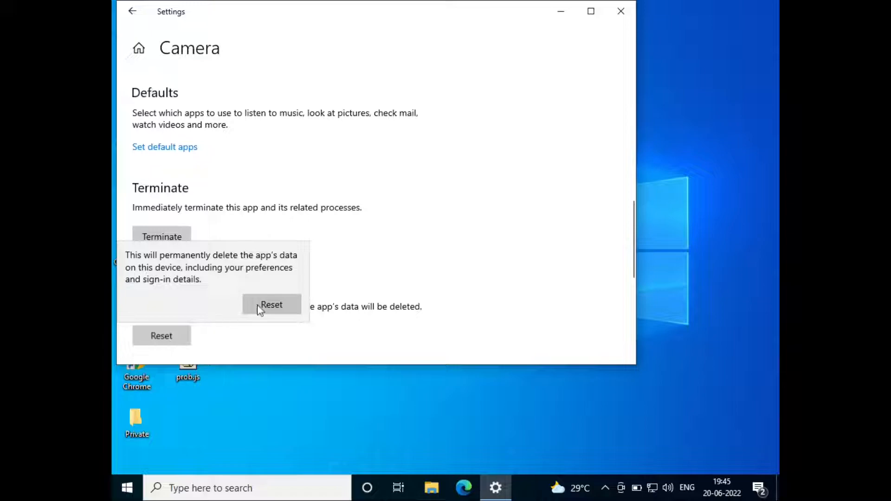
{"action": "left_click", "coordinate": [260, 307]}
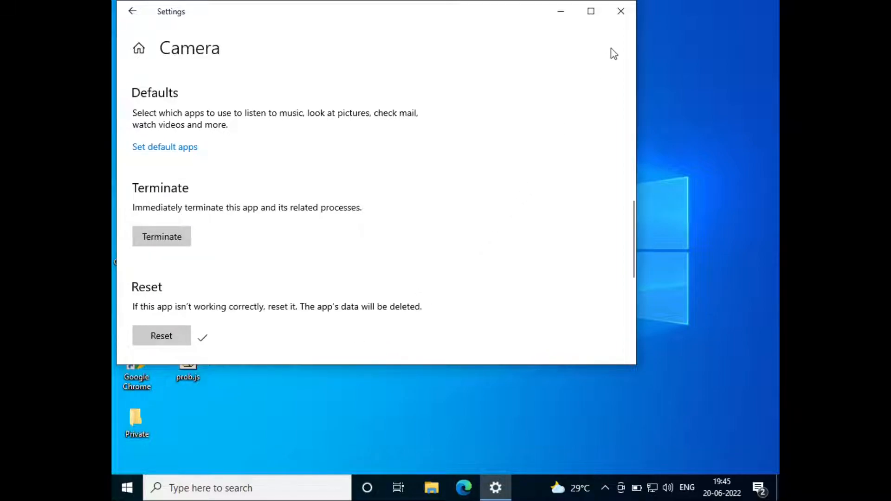
{"action": "left_click", "coordinate": [622, 13]}
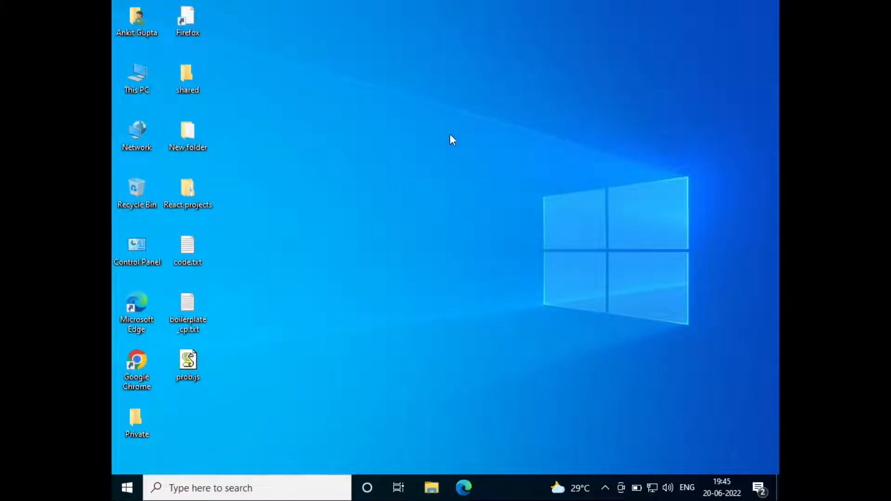
Open Device Manager and show the properties of the VirtualBox Webcam under Cameras.
{"action": "left_click", "coordinate": [195, 487]}
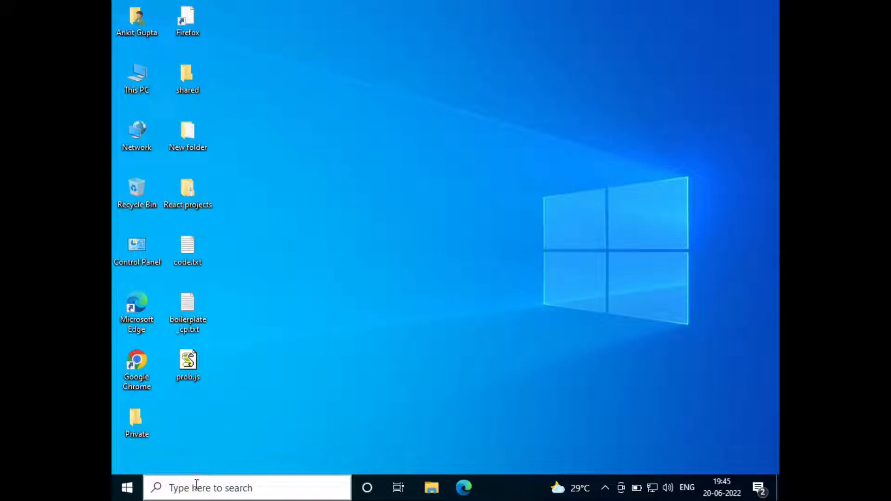
{"action": "type", "text": "devi"}
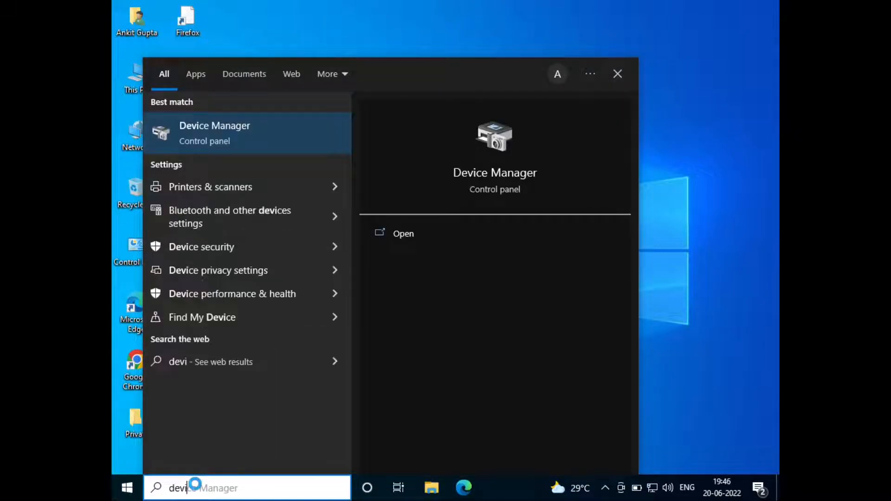
{"action": "left_click", "coordinate": [266, 116]}
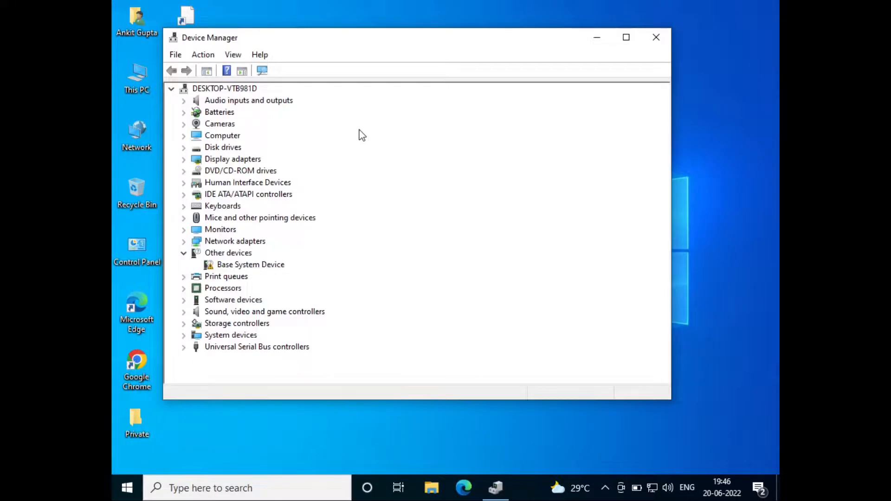
{"action": "left_click", "coordinate": [184, 125]}
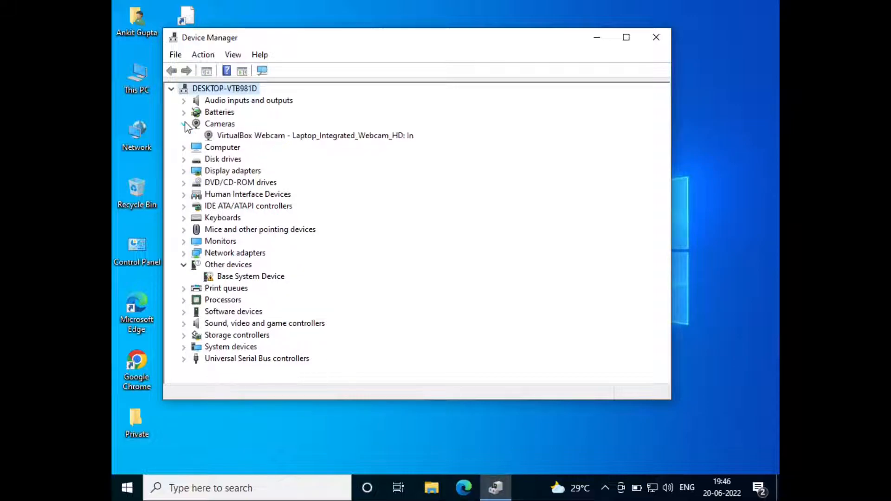
{"action": "right_click", "coordinate": [241, 135]}
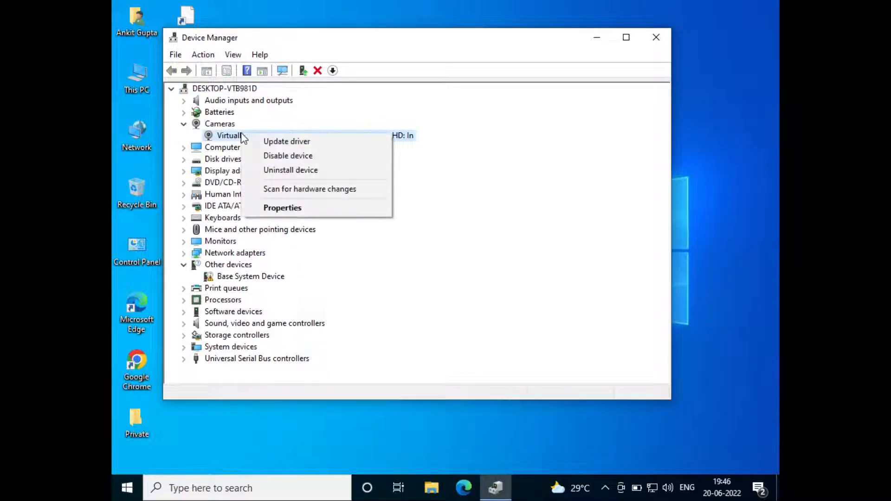
{"action": "left_click", "coordinate": [289, 210]}
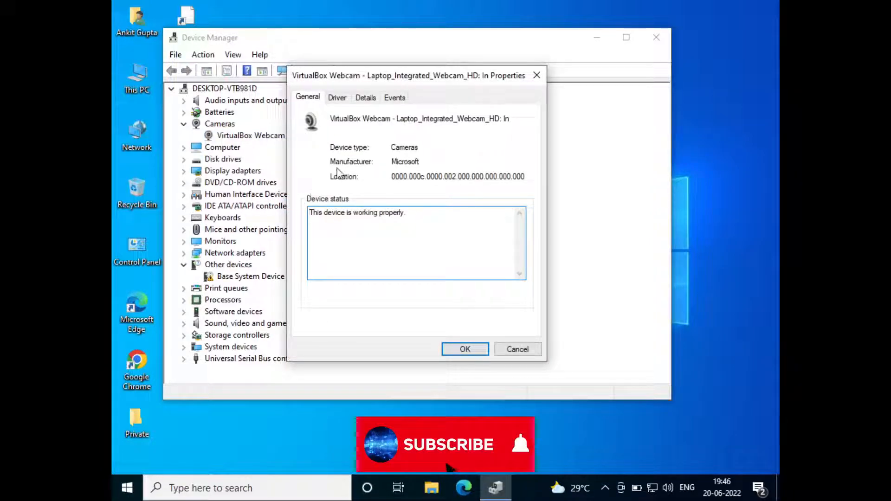
Disable the webcam device from its driver properties and enable it again.
{"action": "left_click", "coordinate": [337, 98]}
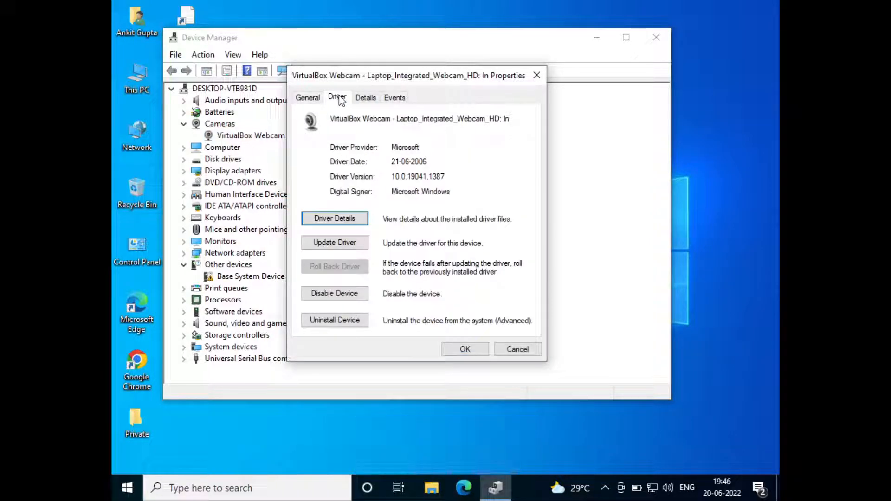
{"action": "left_click", "coordinate": [355, 295]}
{"action": "left_click", "coordinate": [459, 260]}
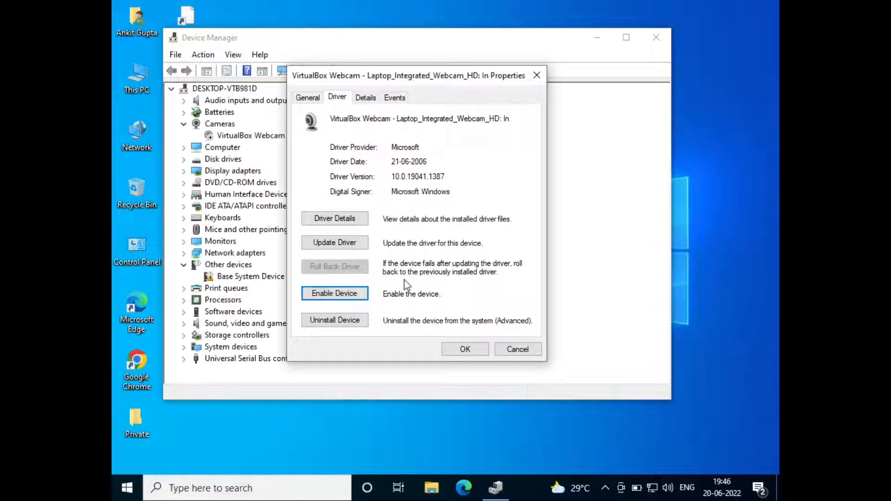
{"action": "left_click", "coordinate": [346, 300]}
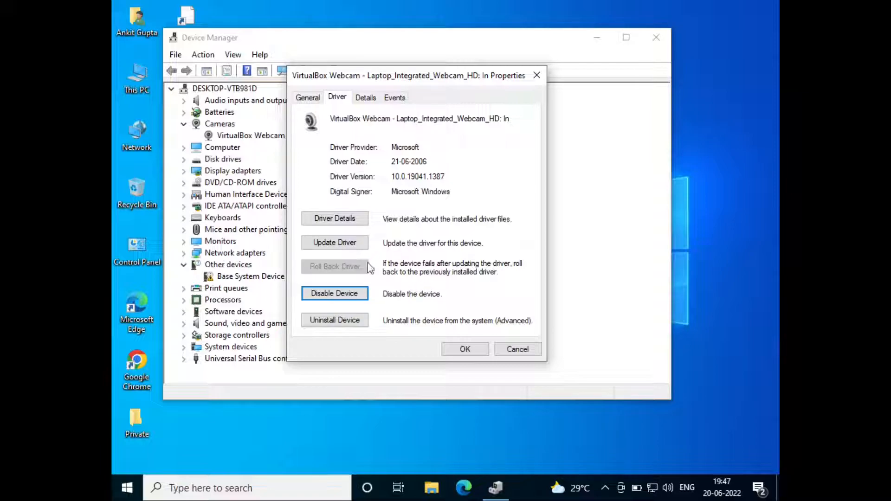
Uninstall the webcam device and scan for hardware changes to reinstall it.
{"action": "left_click", "coordinate": [331, 321]}
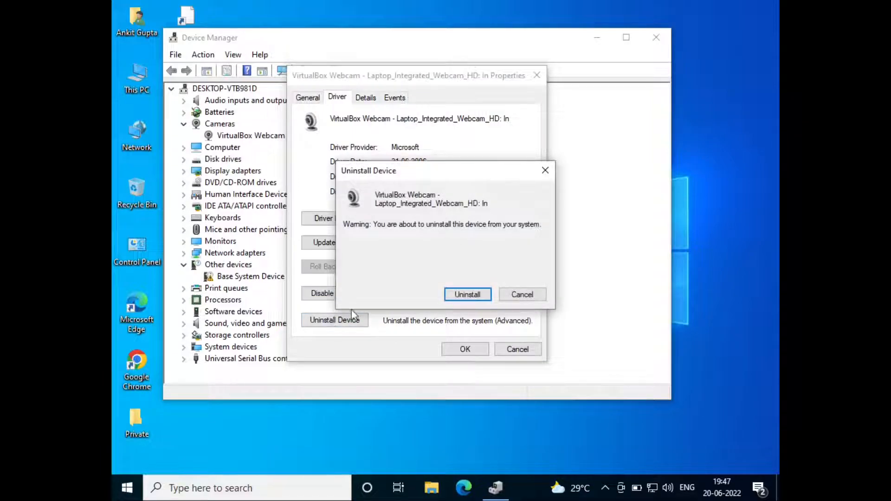
{"action": "left_click", "coordinate": [468, 294]}
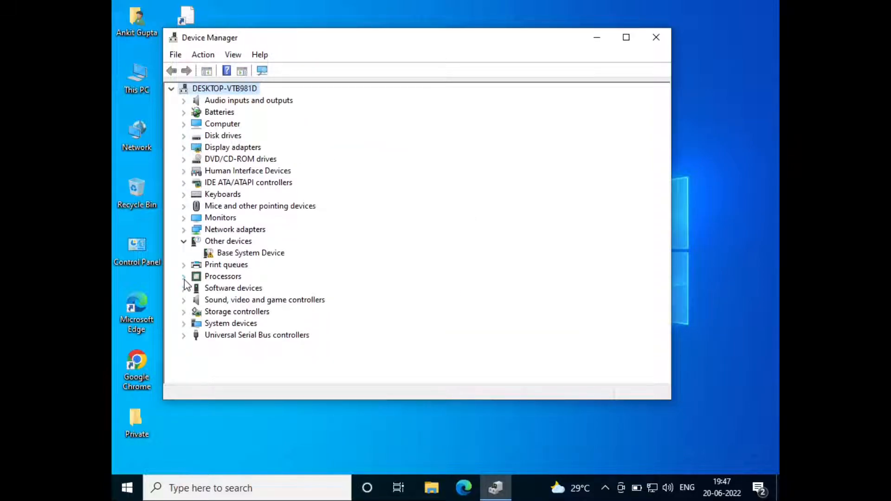
{"action": "left_click", "coordinate": [207, 55]}
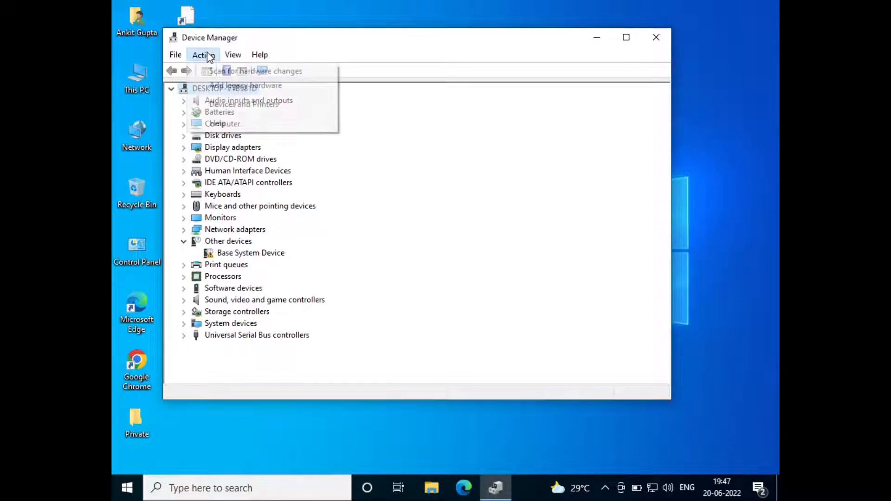
{"action": "left_click", "coordinate": [237, 72]}
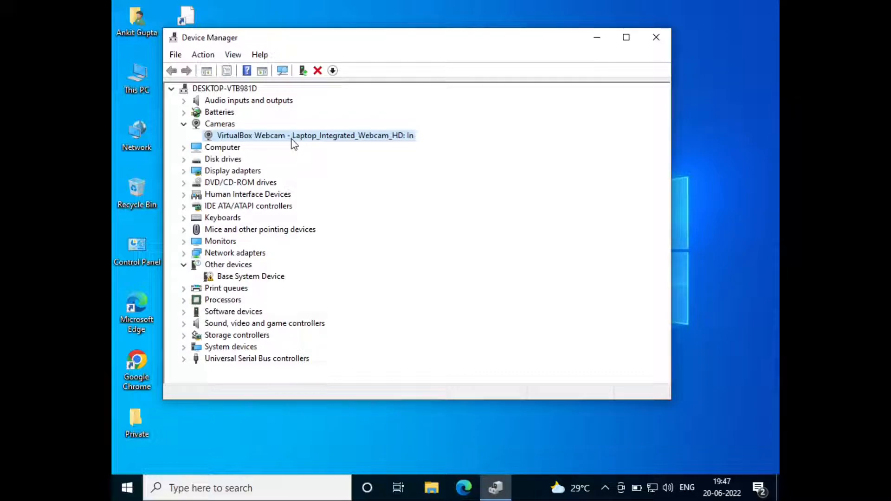
Update the VirtualBox Webcam driver by having Windows search automatically for drivers.
{"action": "right_click", "coordinate": [291, 139]}
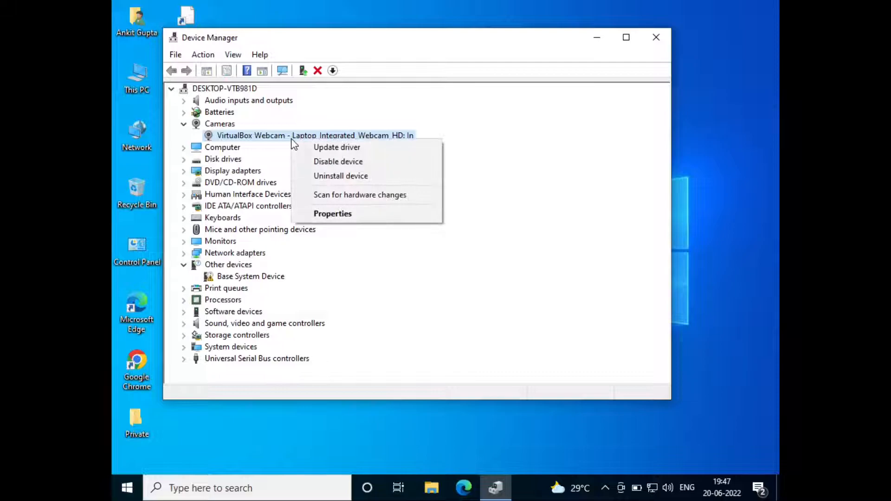
{"action": "left_click", "coordinate": [338, 148]}
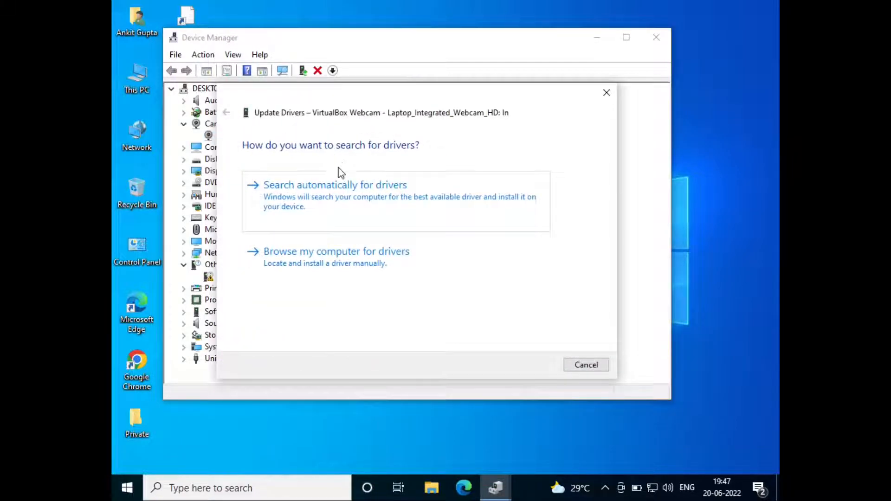
{"action": "left_click", "coordinate": [336, 185]}
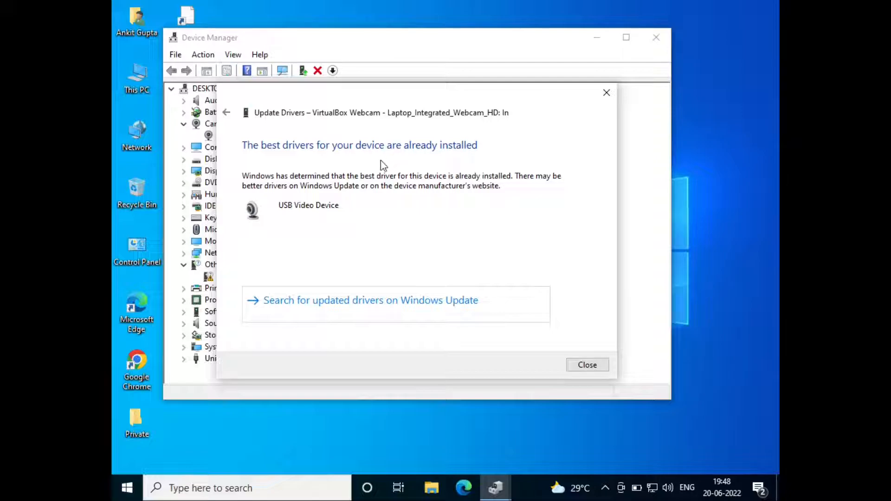
Switch to Google Chrome and search Google for "lenovo x220 camera driver windows 10".
{"action": "double_click", "coordinate": [145, 370]}
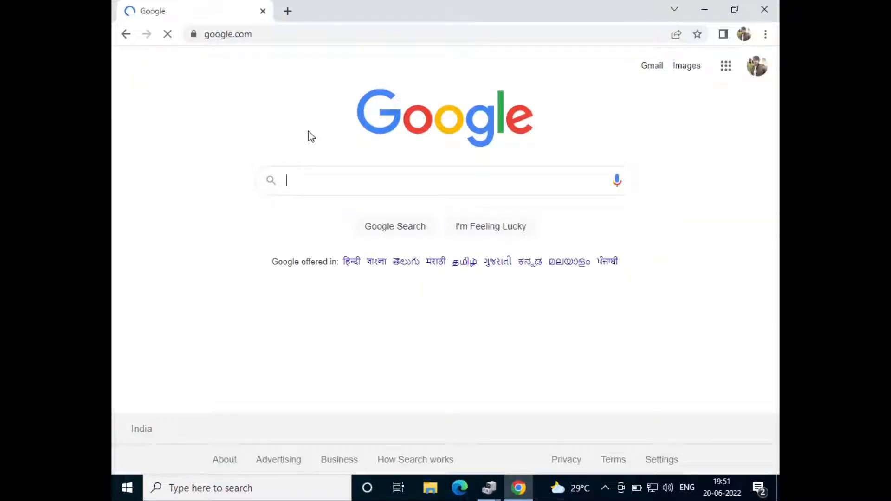
{"action": "left_click", "coordinate": [673, 197]}
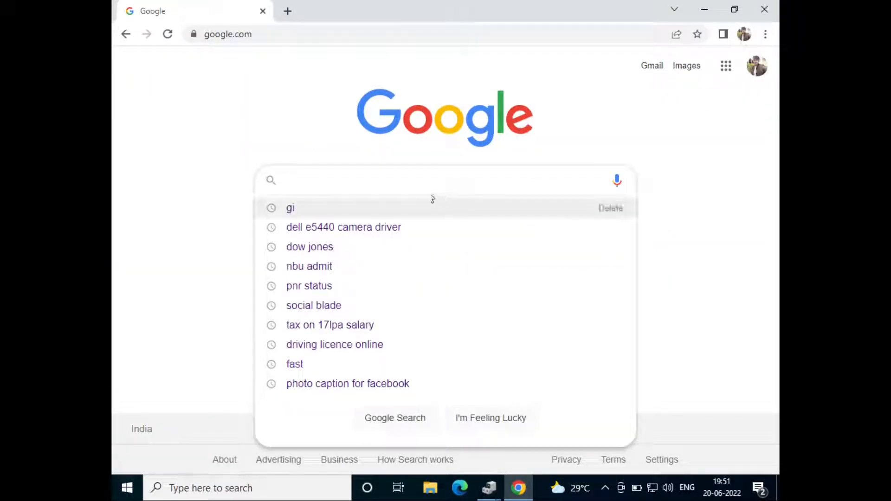
{"action": "type", "text": "le"}
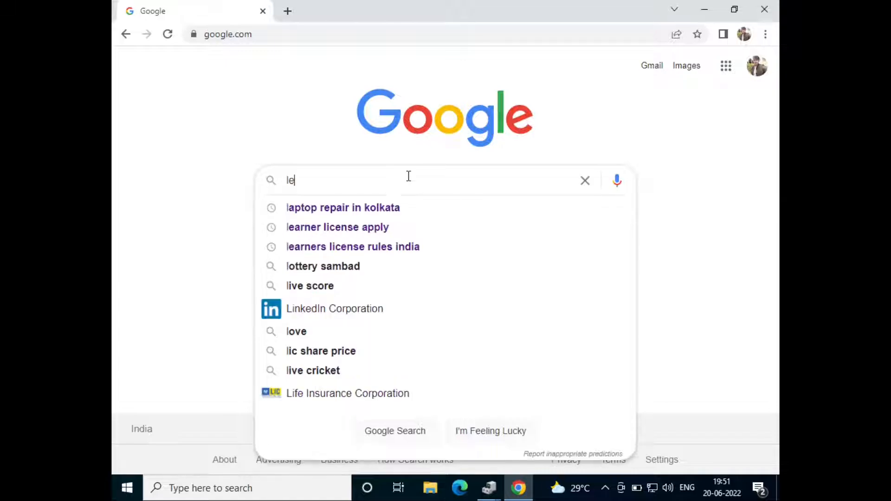
{"action": "type", "text": "novo"}
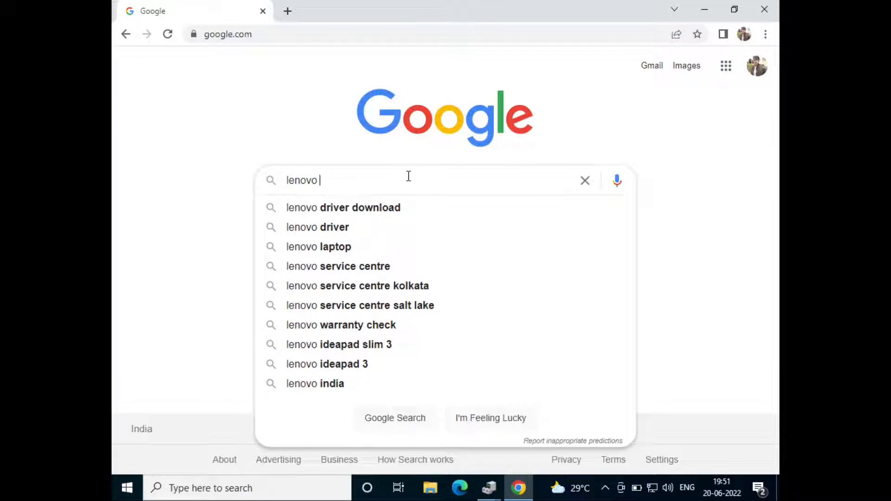
{"action": "type", "text": "x220"}
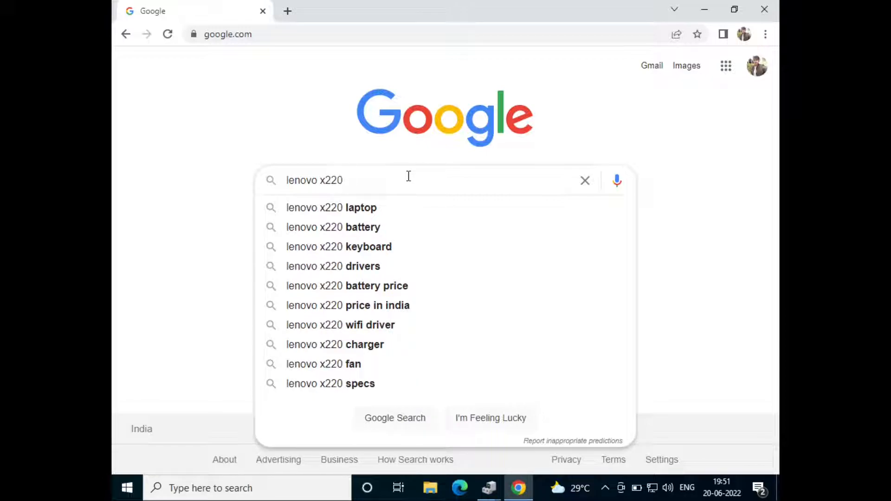
{"action": "type", "text": "cam"}
{"action": "key", "text": "Down"}
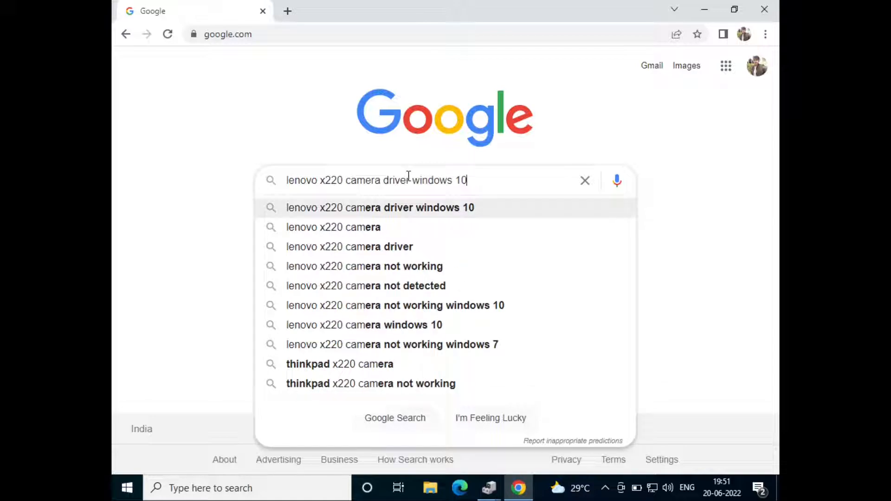
{"action": "key", "text": "Return"}
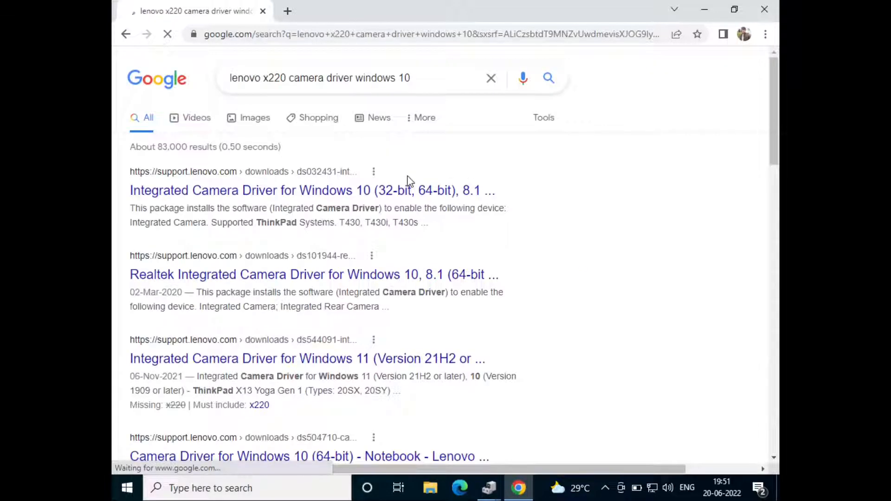
View Lenovo's Integrated Camera Driver for Windows 10 download page, and put away the browser and Device Manager.
{"action": "left_click", "coordinate": [317, 197]}
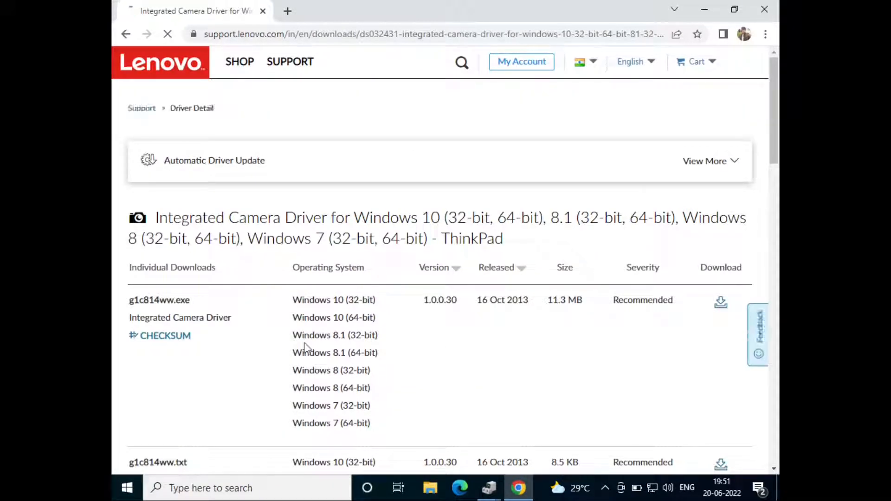
{"action": "scroll", "coordinate": [259, 334], "scroll_direction": "down", "scroll_amount": 1}
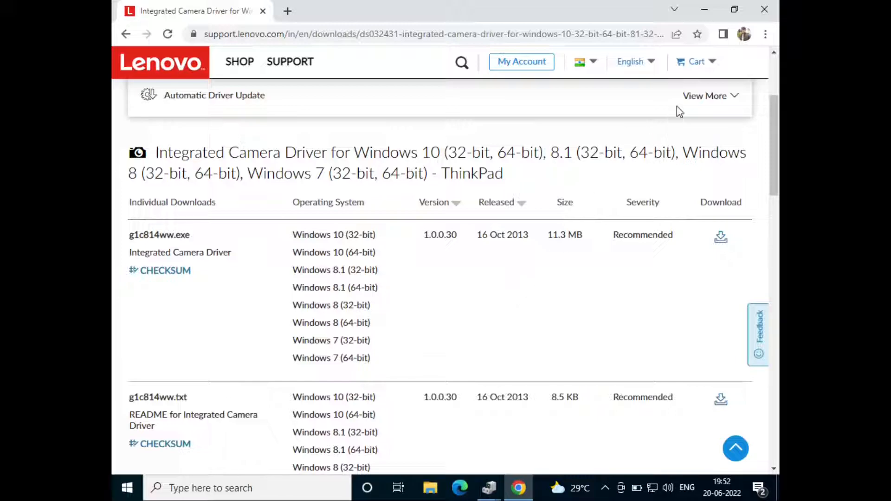
{"action": "left_click", "coordinate": [704, 15]}
{"action": "left_click", "coordinate": [660, 36]}
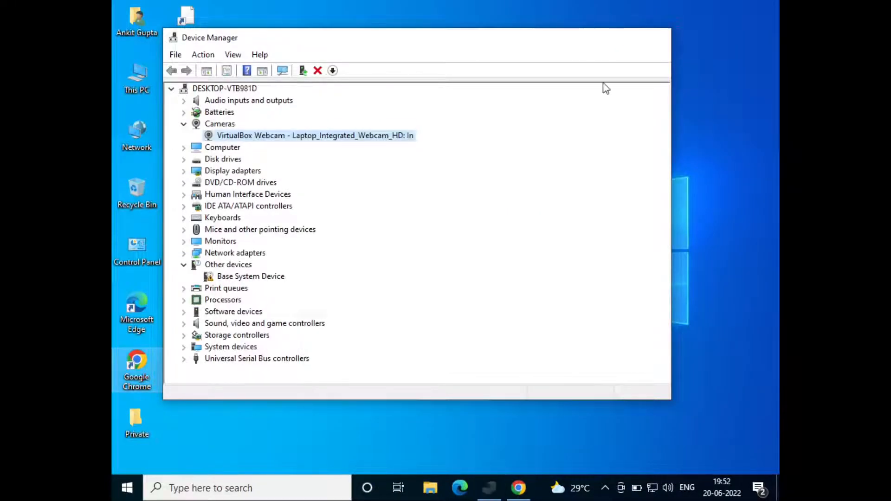
Open the Windows Troubleshoot settings and show the list of additional troubleshooters.
{"action": "left_click", "coordinate": [177, 490]}
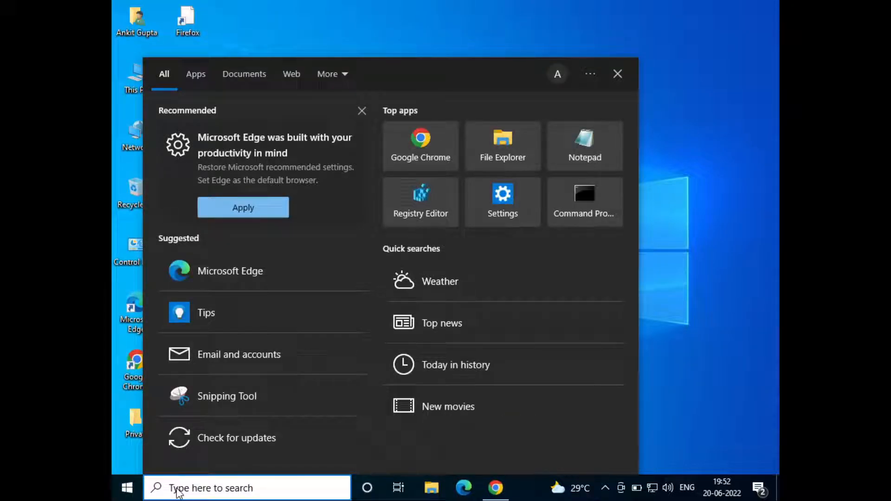
{"action": "type", "text": "tro"}
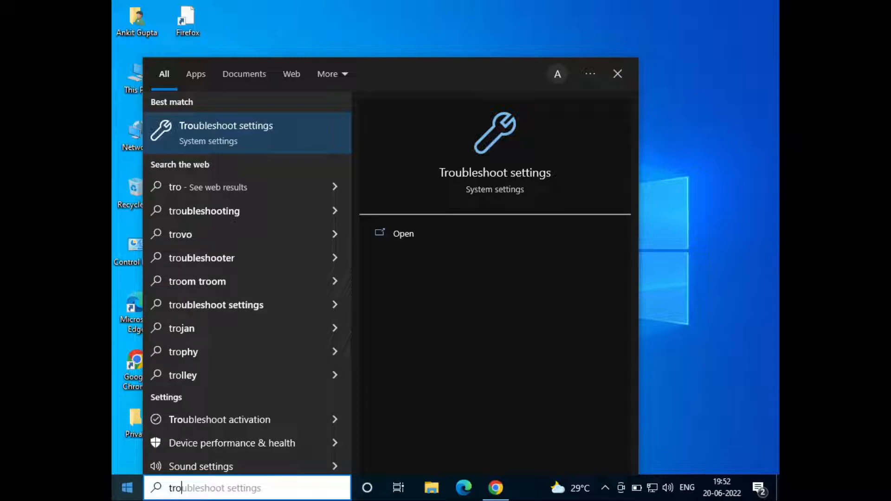
{"action": "left_click", "coordinate": [246, 146]}
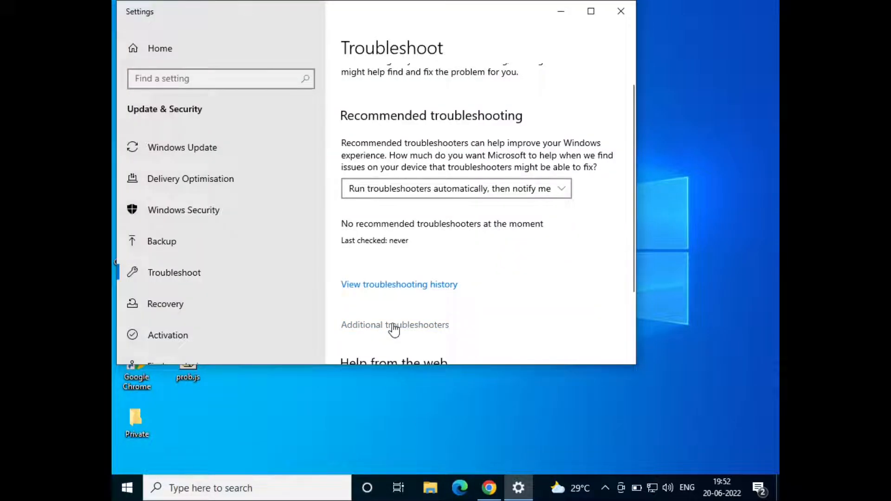
{"action": "left_click", "coordinate": [394, 326]}
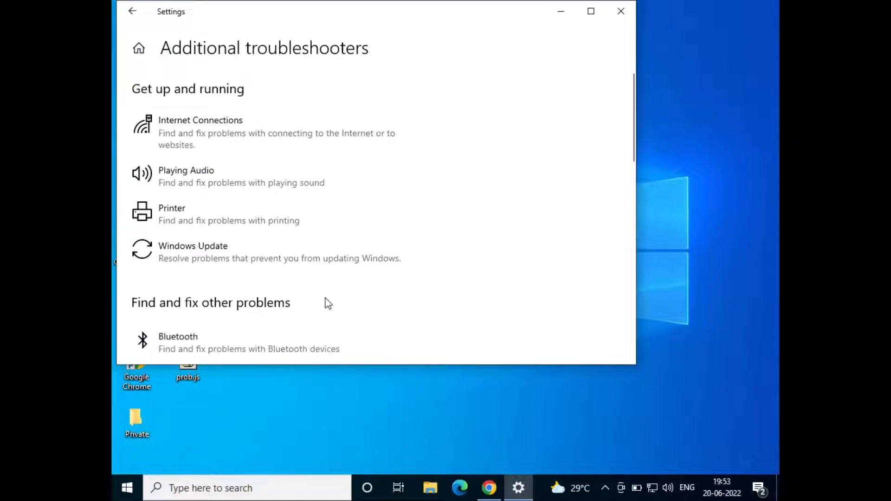
Run the Windows Store Apps troubleshooter, skipping the app reset suggestion, and close the troubleshooter and Settings.
{"action": "scroll", "coordinate": [329, 303], "scroll_direction": "down", "scroll_amount": 10}
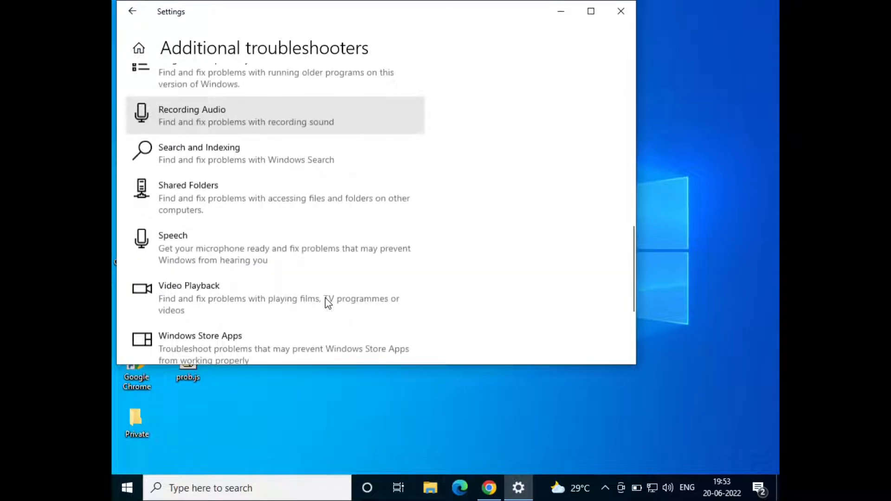
{"action": "scroll", "coordinate": [214, 307], "scroll_direction": "down", "scroll_amount": 1}
{"action": "left_click", "coordinate": [213, 308]}
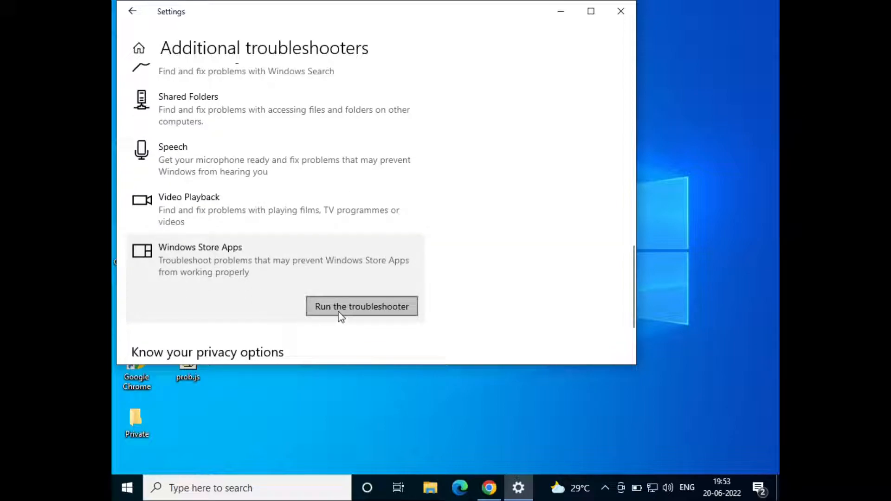
{"action": "left_click", "coordinate": [341, 318]}
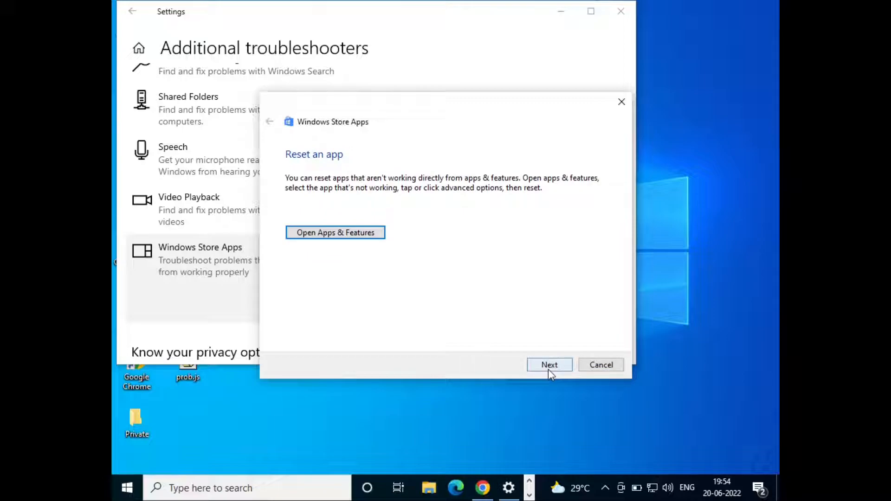
{"action": "left_click", "coordinate": [548, 370]}
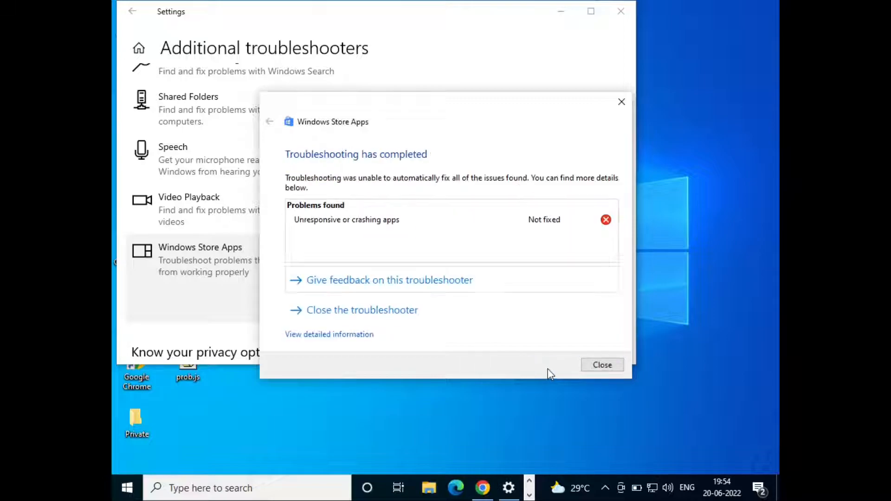
{"action": "left_click", "coordinate": [499, 306]}
{"action": "key", "text": "alt+F4"}
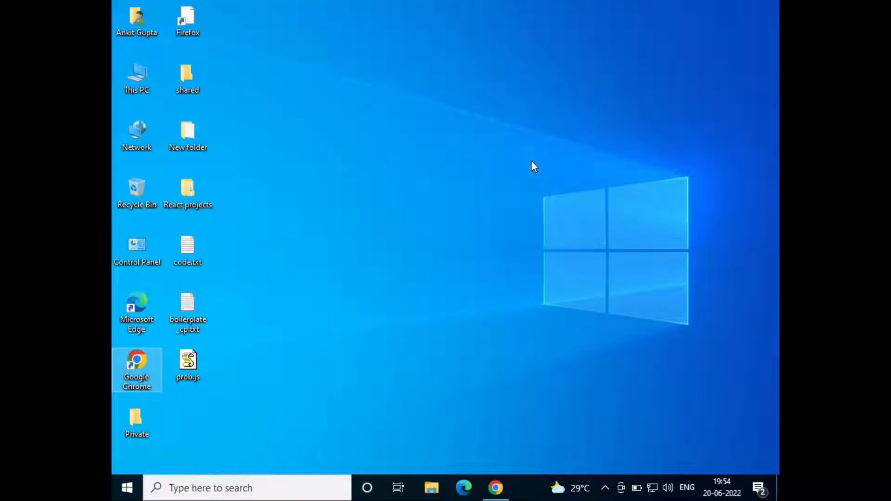